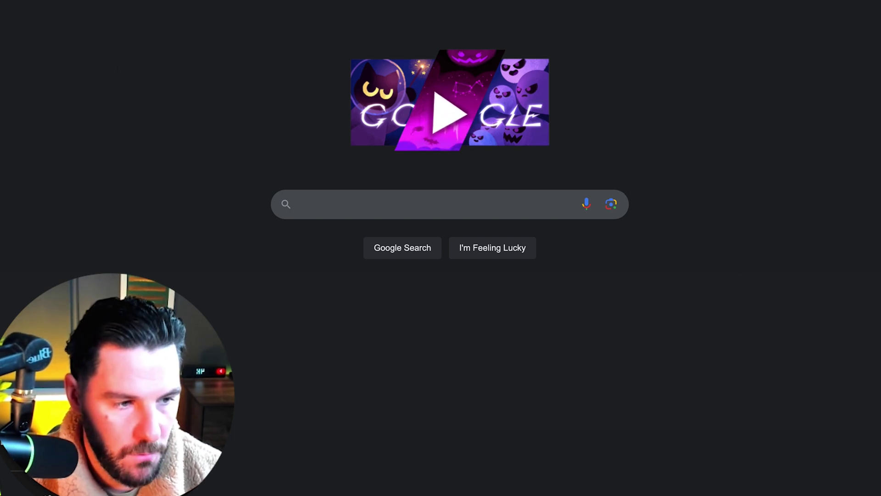
click(368, 204)
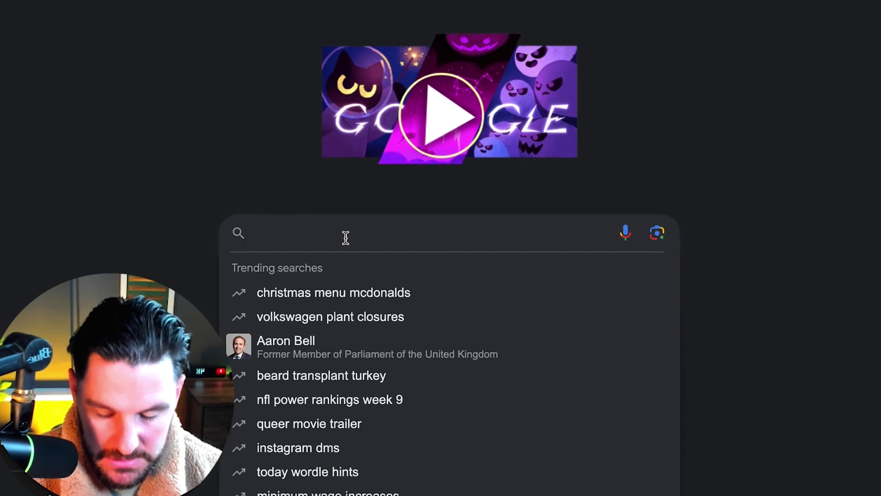
text(site:instagram.com "online coach" "@gmail.com" OR "@yahoo.com" OR "@hotmail.com" OR "@outlook.com" OR "@aol.com" OR "@icloud.com")
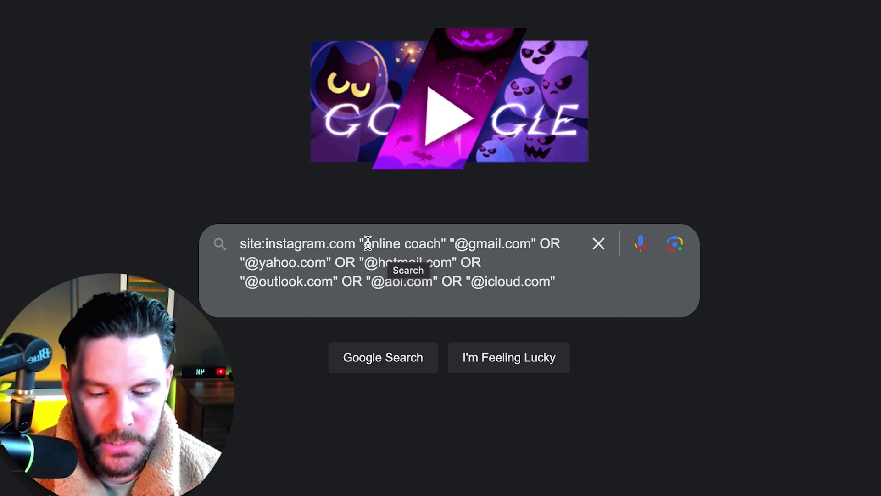
drag(366, 243, 442, 243)
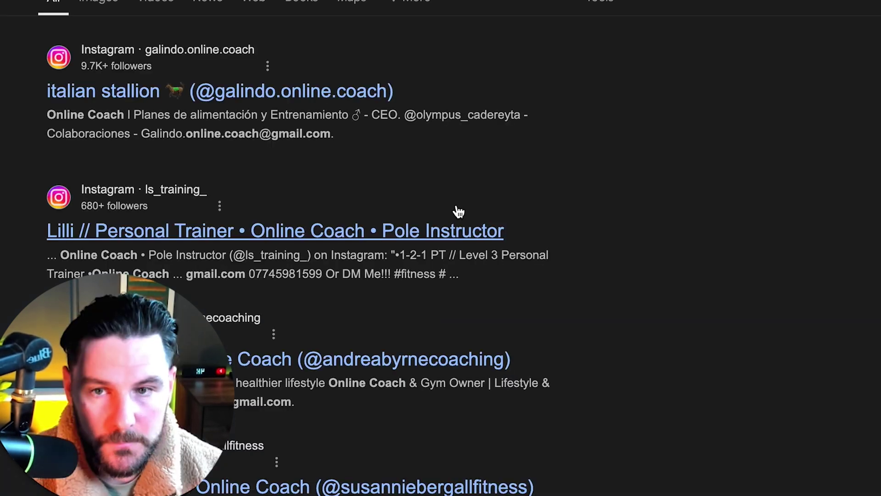
scroll(460, 224, down, 15)
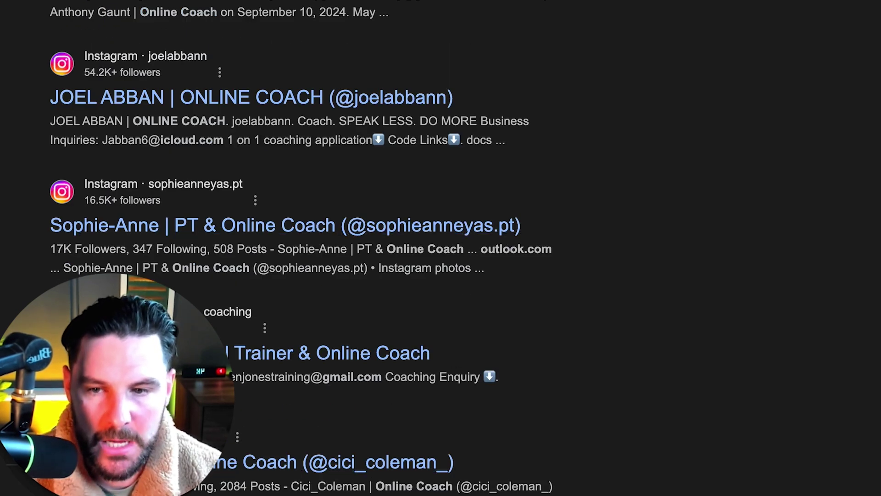
scroll(395, 489, up, 15)
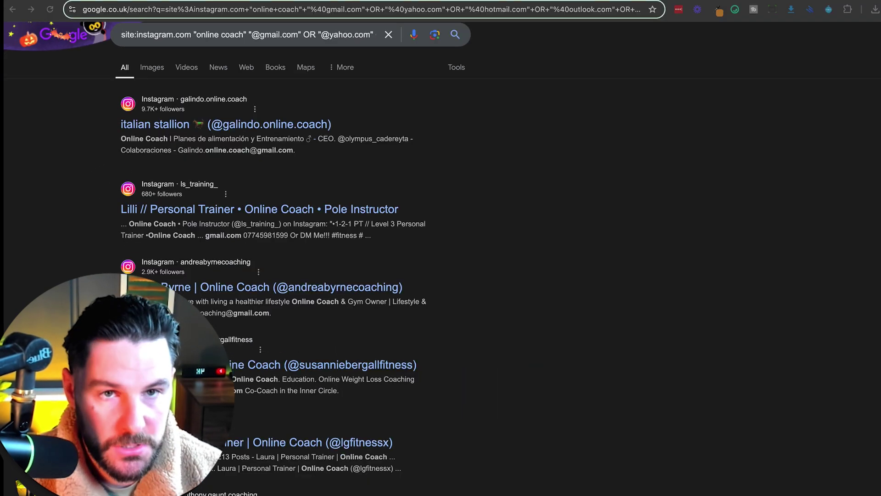
Append &num=100 to the end of the search results URL and reload the page
click(536, 10)
drag(519, 11, 619, 13)
click(624, 10)
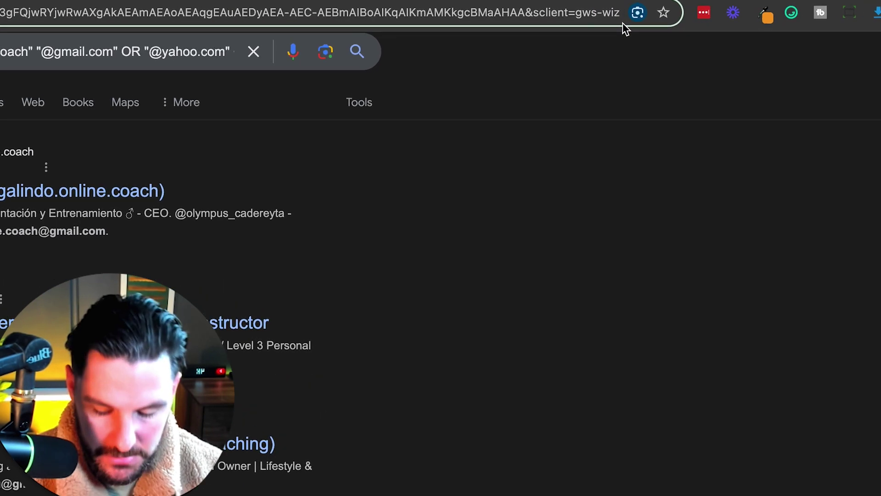
text(&num=100)
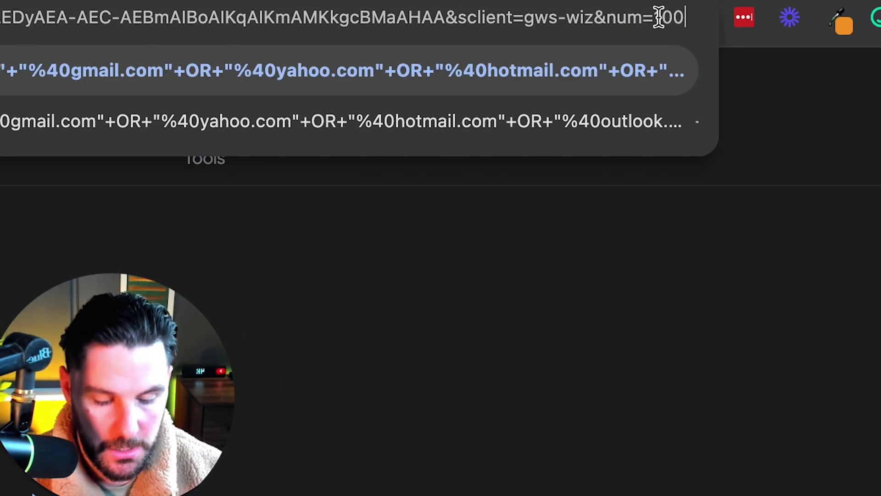
key(Return)
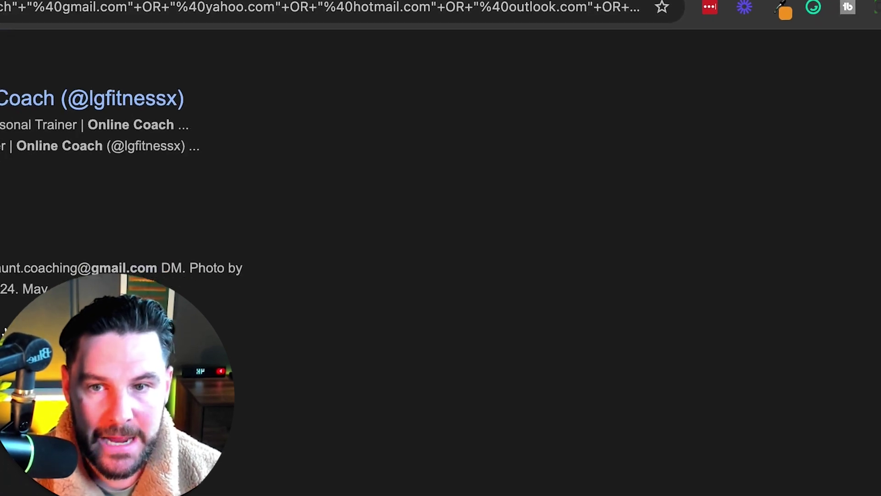
Copy all the search results on the page, from the first listing down to the last one
scroll(291, 170, down, 15)
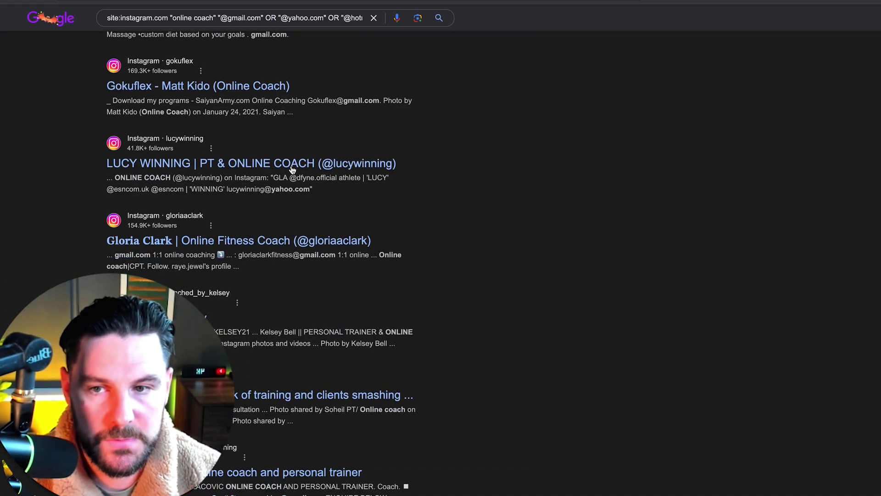
scroll(292, 170, down, 5)
scroll(298, 177, up, 15)
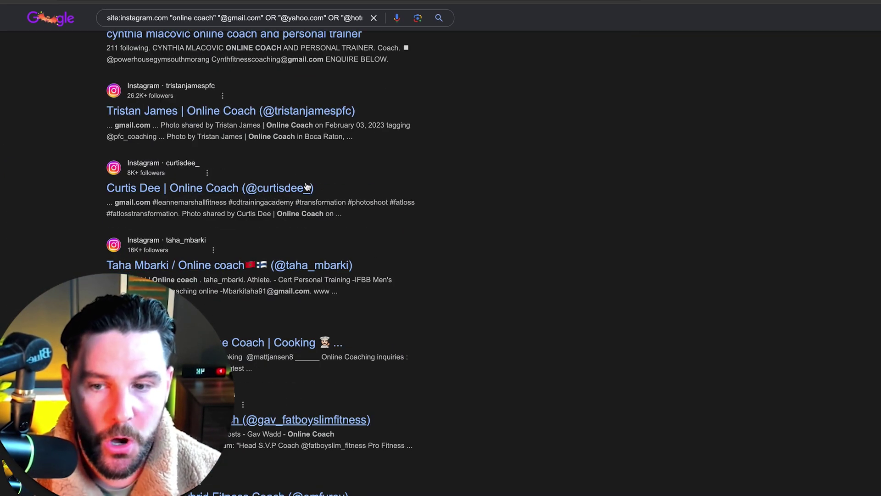
scroll(307, 183, up, 15)
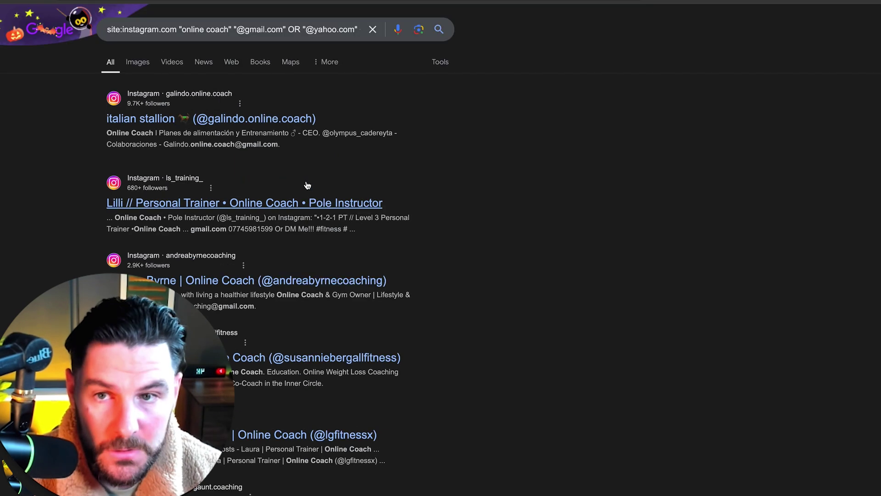
drag(94, 120, 408, 365)
scroll(234, 275, down, 10)
scroll(230, 286, down, 20)
scroll(233, 289, down, 20)
scroll(233, 292, down, 20)
scroll(233, 292, down, 20)
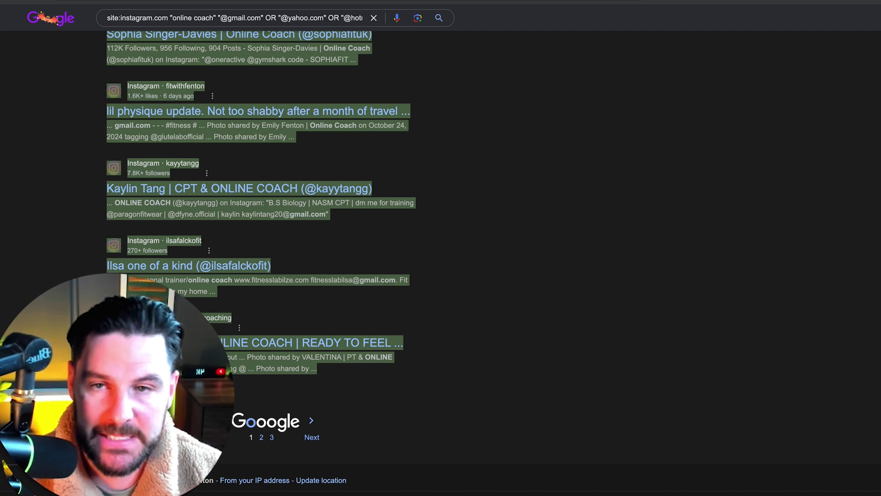
Switch to ChatGPT and draft the prompt "Format the data below into a table with these columns: Full name, Company name, Website URL, Email, Phone Number"
key(ctrl+Tab)
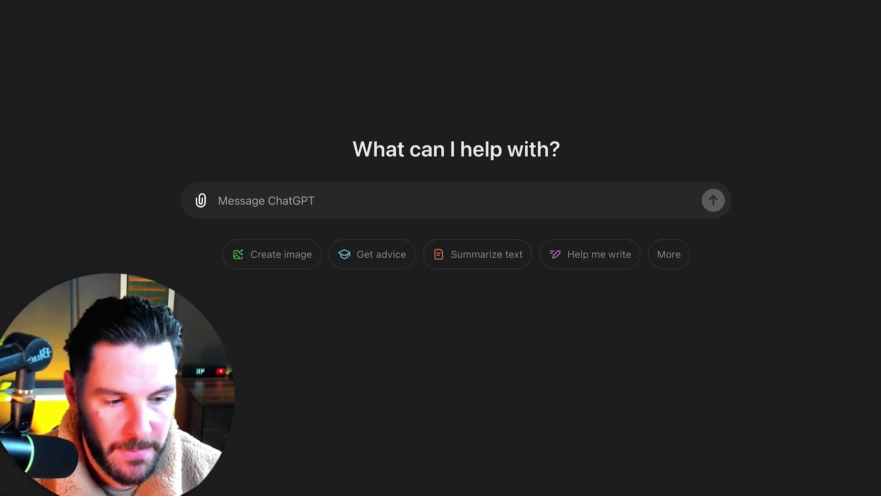
click(234, 166)
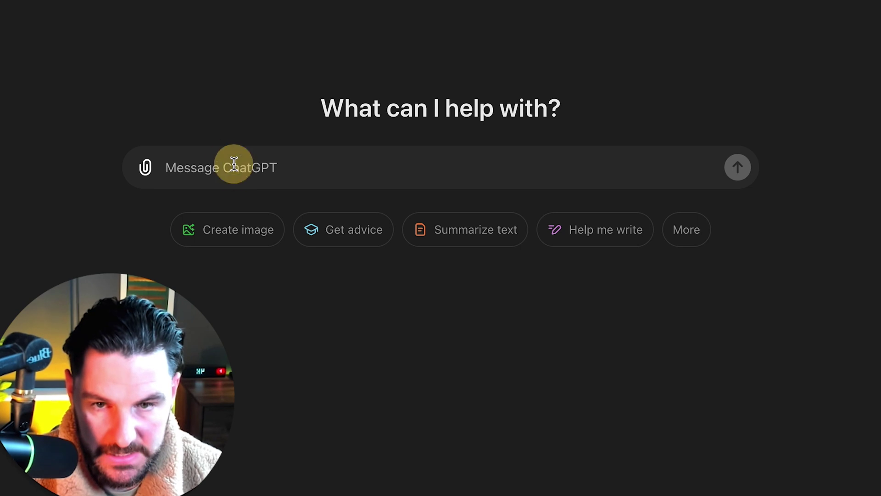
text(Format the data below into a table with these columns: Full name, Company name, Website URL, Email, Phone Number)
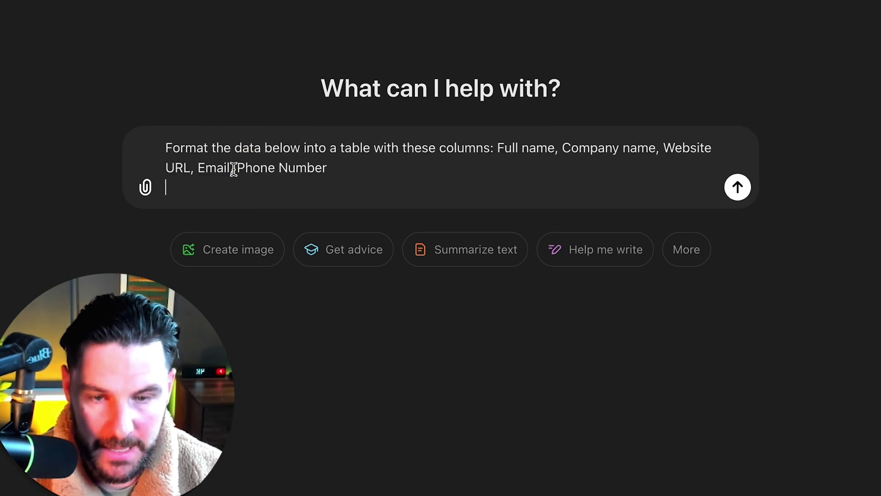
key(shift+Return)
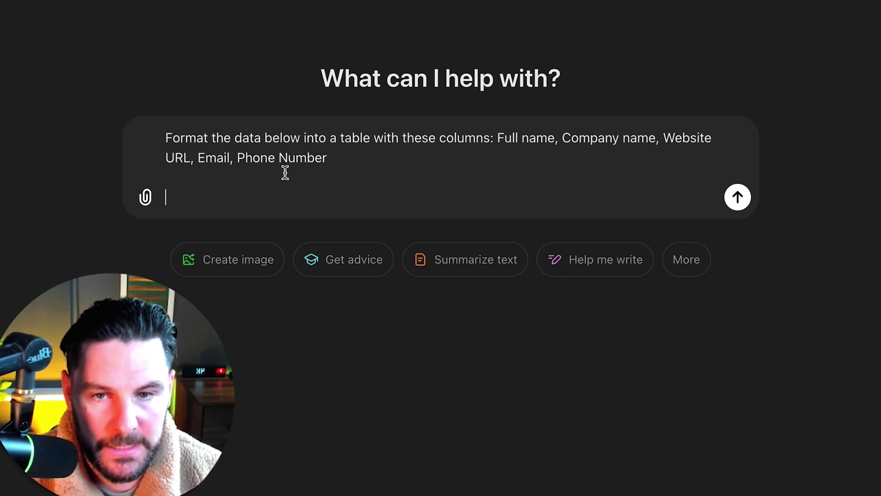
drag(327, 157, 254, 157)
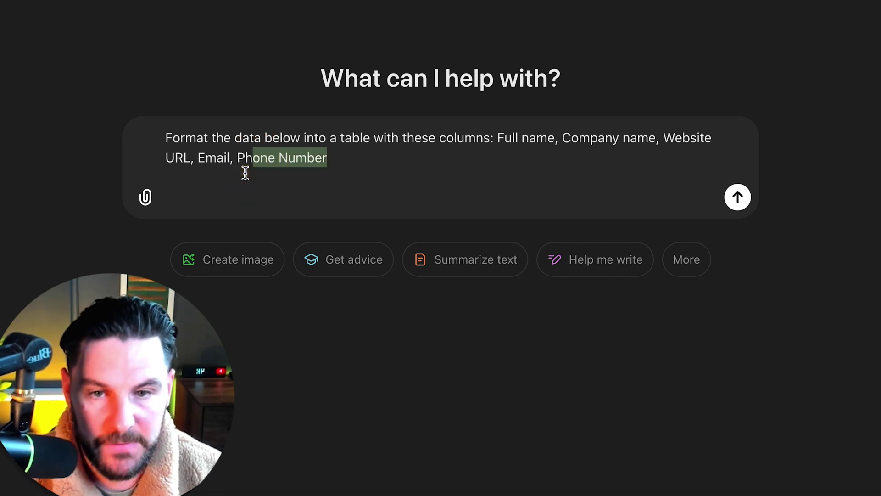
click(193, 197)
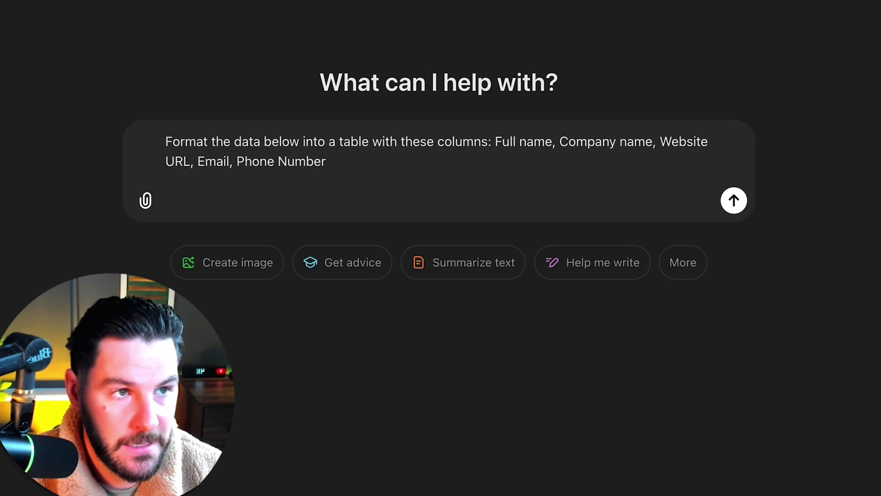
Paste the copied search results below the prompt text and send the message
right_click(186, 198)
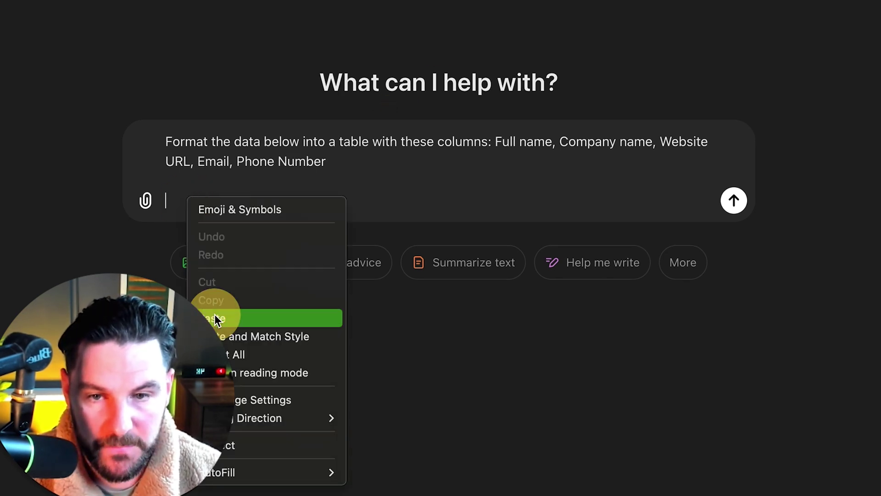
click(214, 318)
key(Return)
Look through the pasted search results in the sent message from beginning to end
scroll(551, 248, up, 10)
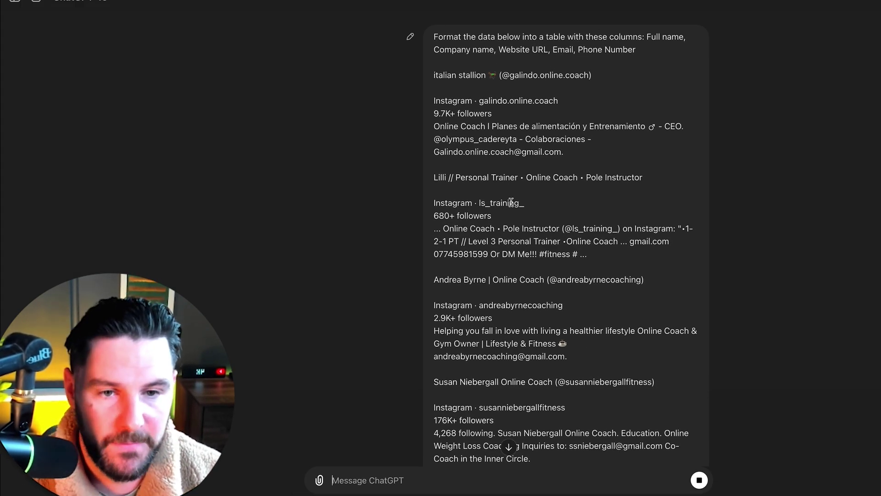
scroll(506, 187, down, 10)
scroll(513, 214, down, 15)
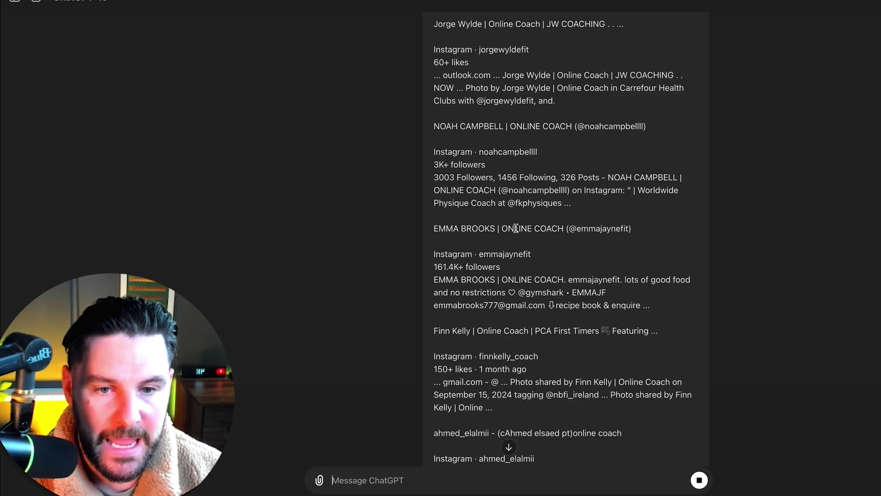
scroll(526, 259, down, 15)
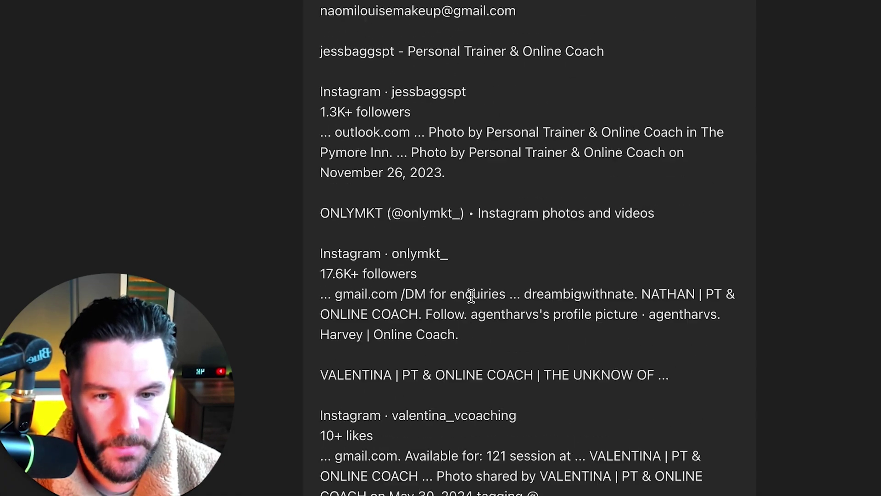
scroll(471, 296, down, 15)
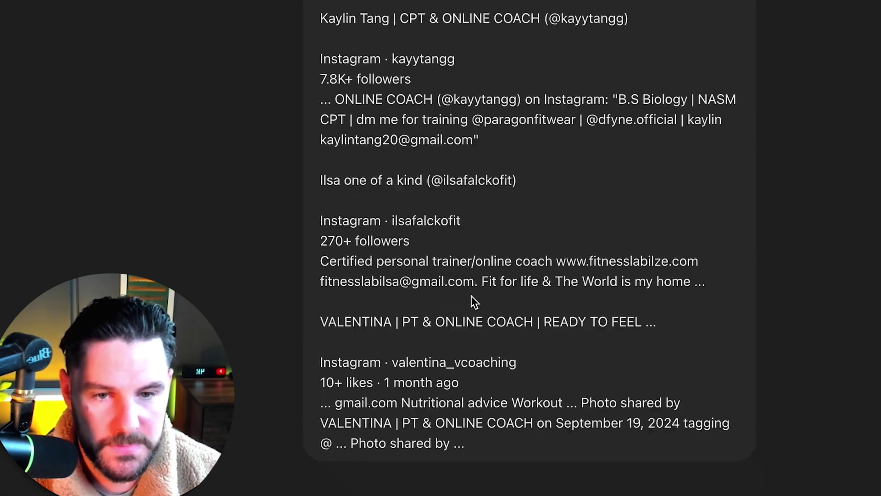
Examine the generated contact table, checking its name, company, website, email and phone columns down to the last row
scroll(392, 250, down, 5)
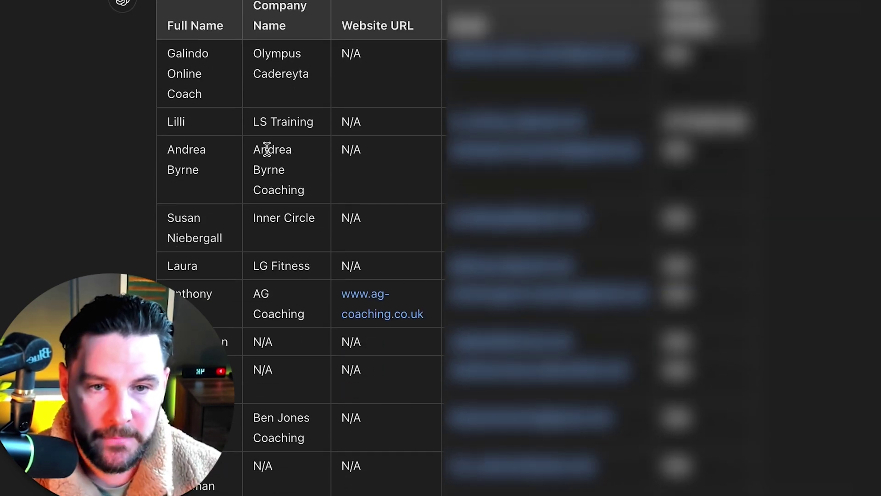
scroll(266, 149, down, 1)
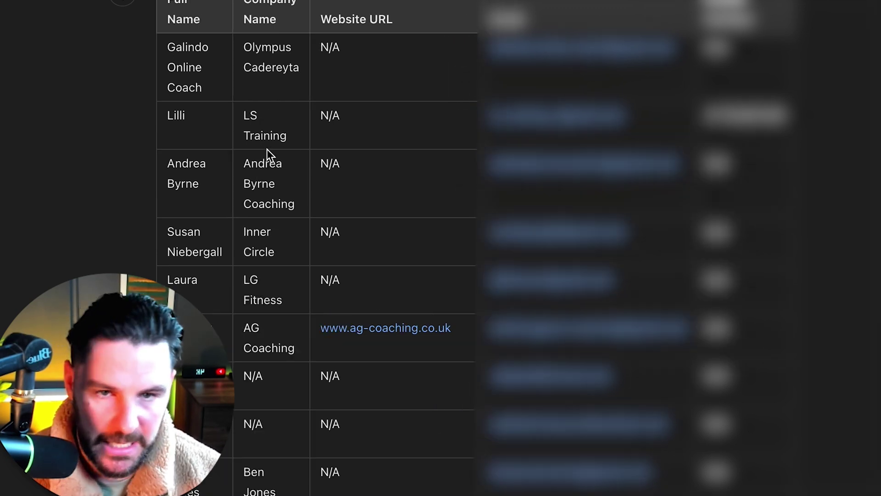
scroll(398, 148, down, 3)
scroll(427, 158, down, 8)
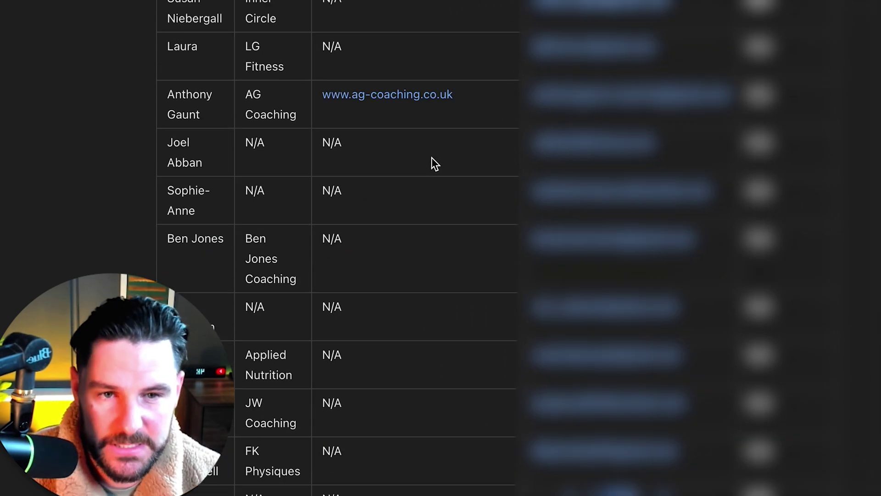
scroll(431, 158, up, 2)
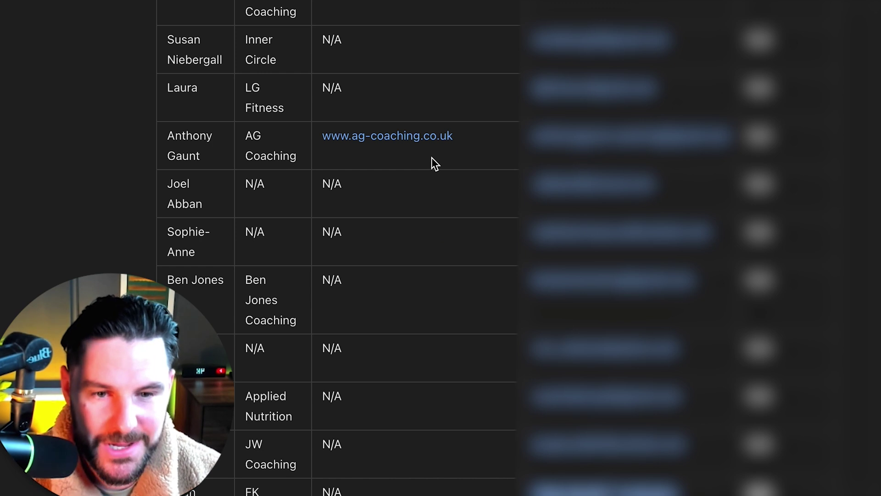
scroll(435, 163, down, 12)
scroll(479, 189, up, 10)
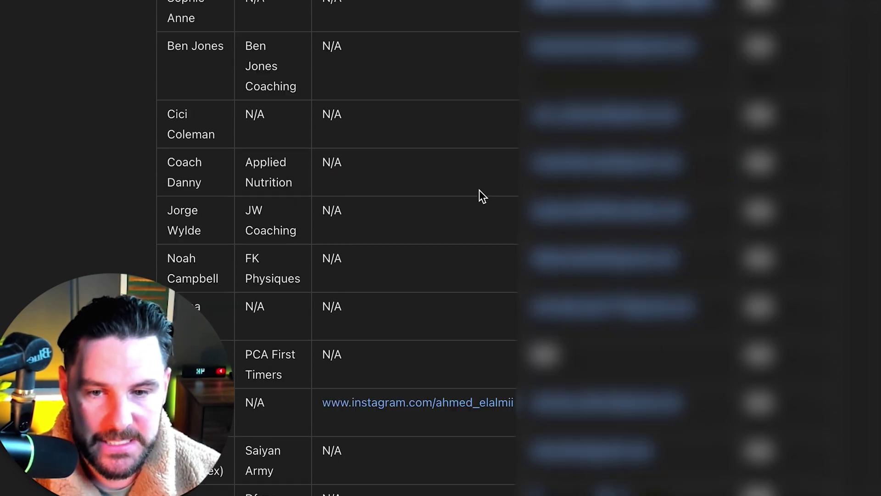
scroll(479, 190, up, 13)
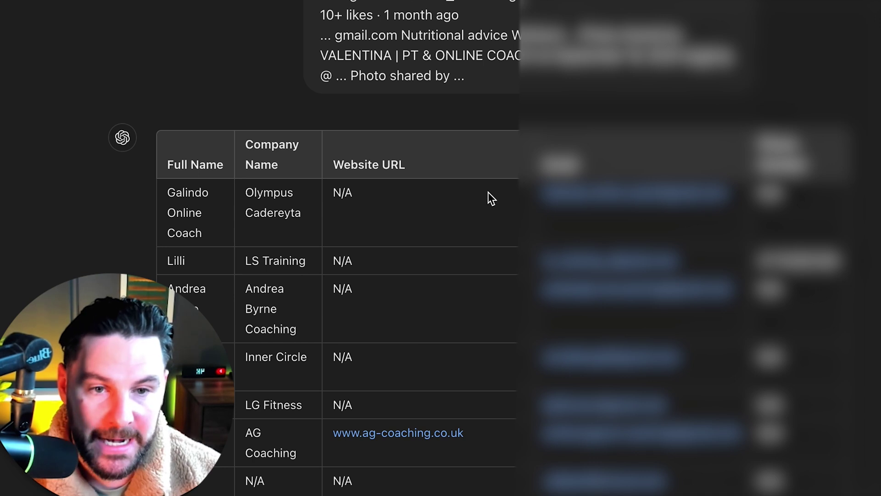
scroll(456, 398, down, 20)
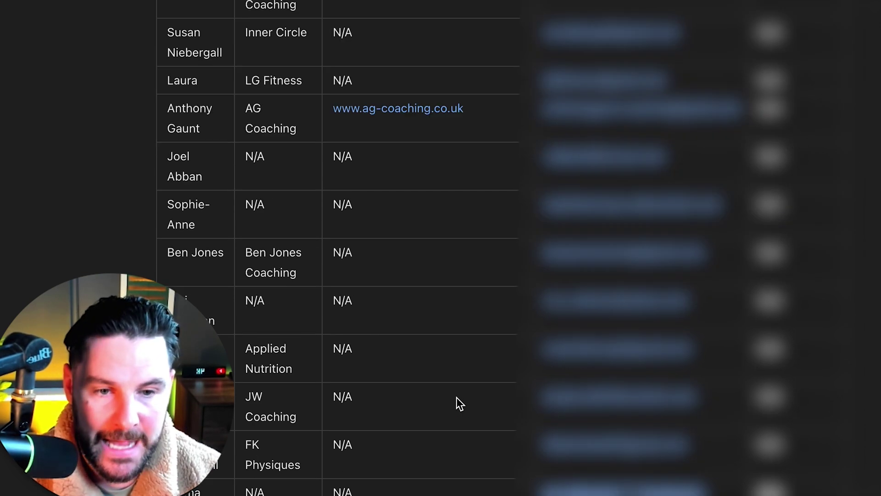
scroll(462, 395, down, 11)
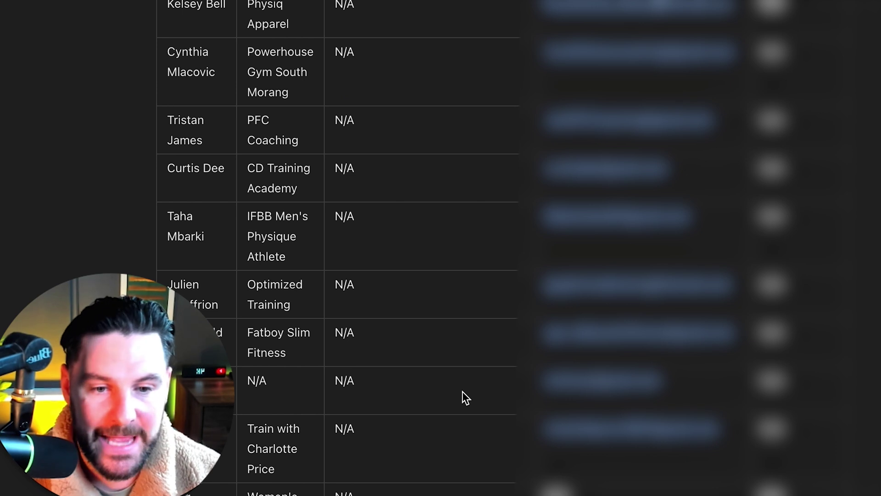
scroll(462, 398, down, 4)
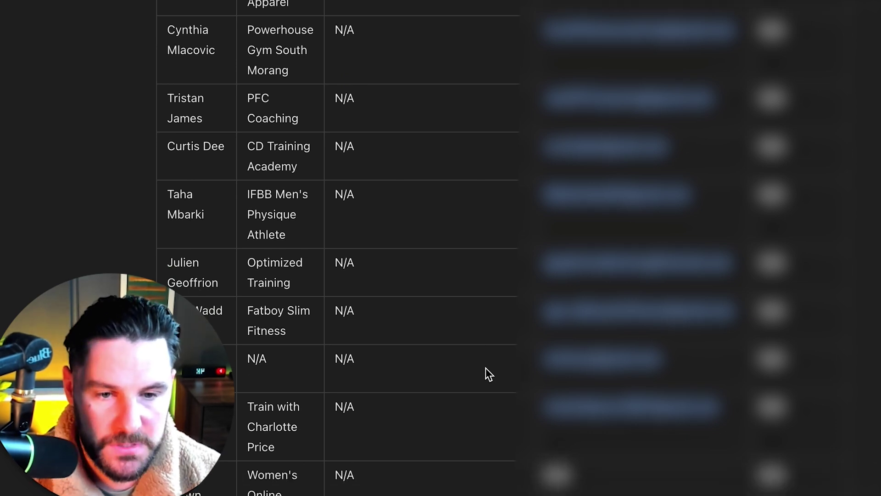
scroll(475, 494, down, 2)
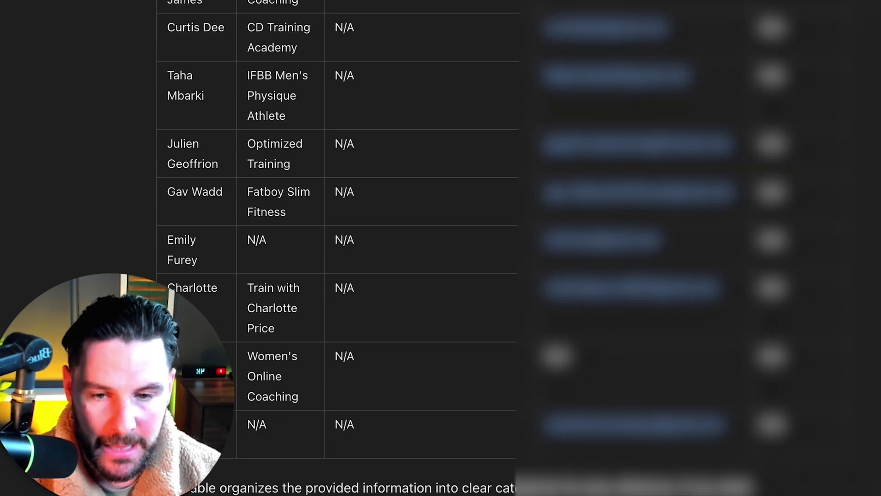
Send ChatGPT the follow-up request "Please can you create this table as a CVS file that I can download"
text(Please)
text(you )
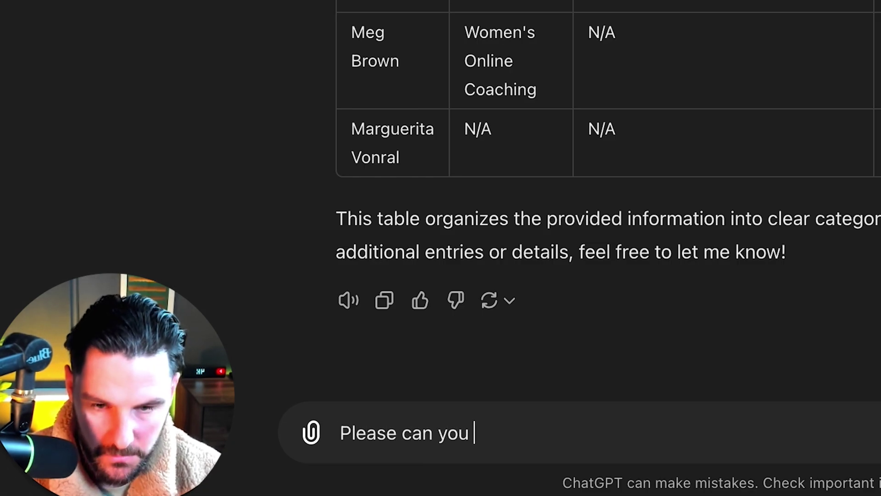
text(create this table as a)
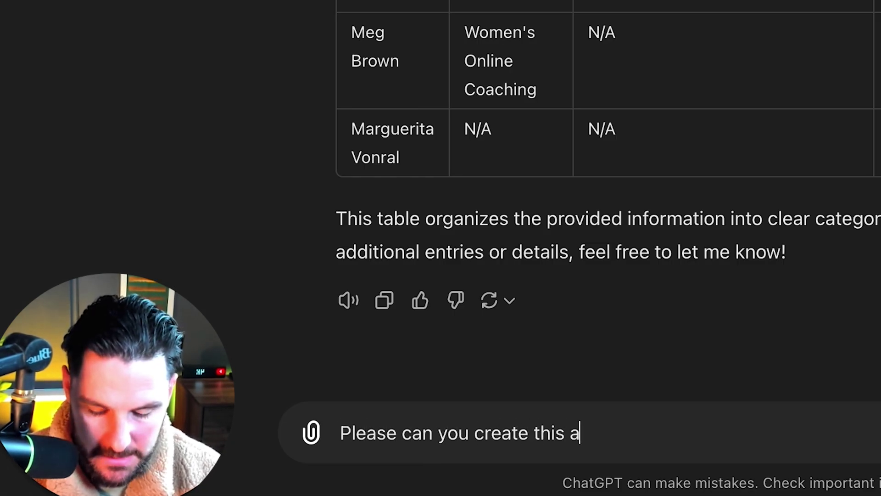
text( CVS f)
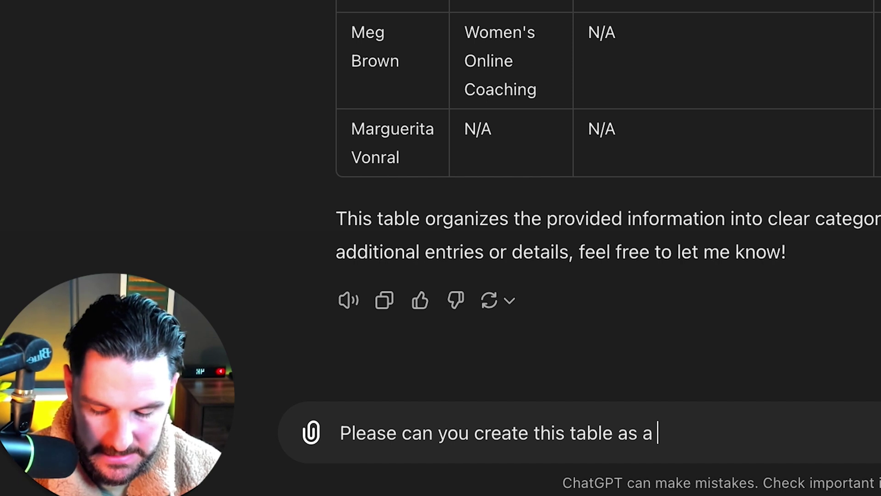
text(ile )
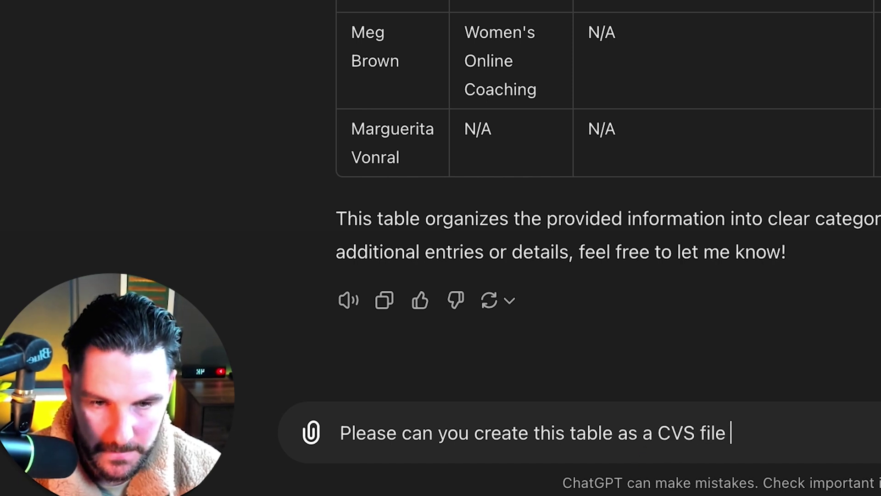
text(that I can download)
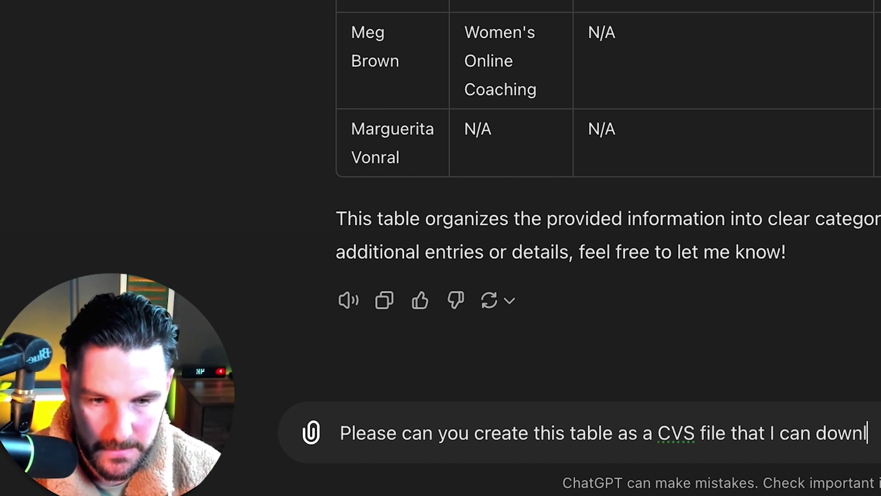
key(Return)
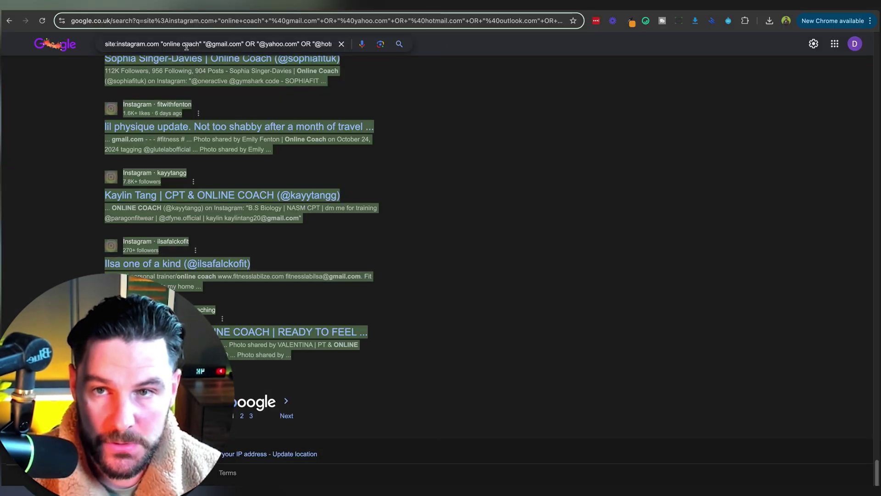
click(203, 40)
key(ctrl+a)
key(BackSpace)
text(site:linkedin.com "online coach" "@gmail.com" OR "@yahoo.com" OR "@hotmail.com" OR "@outlook.com" OR "@aol.com" OR "@icloud.com")
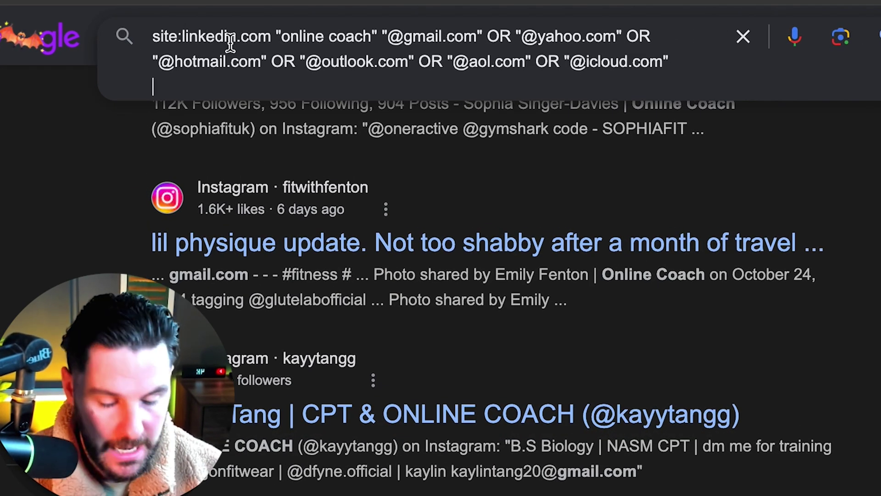
key(Return)
Look through the LinkedIn search results for online coaches, checking the listed profiles and posts for contact email addresses
scroll(298, 287, down, 15)
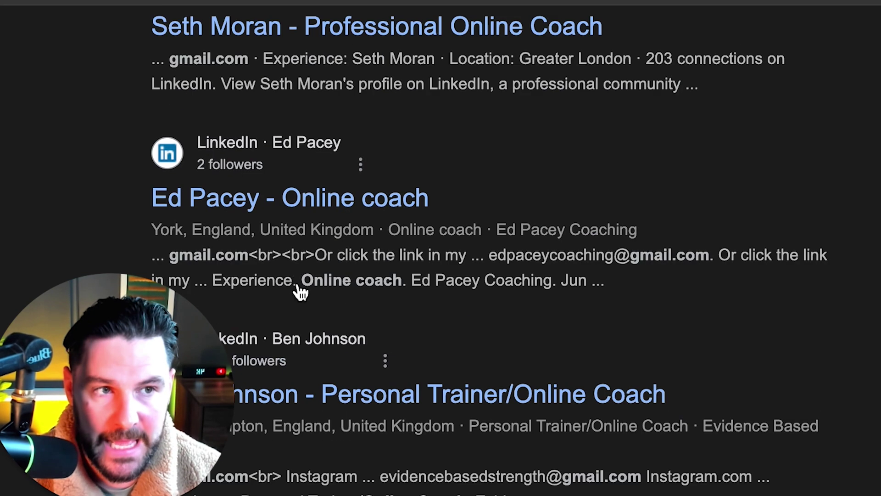
scroll(321, 250, down, 20)
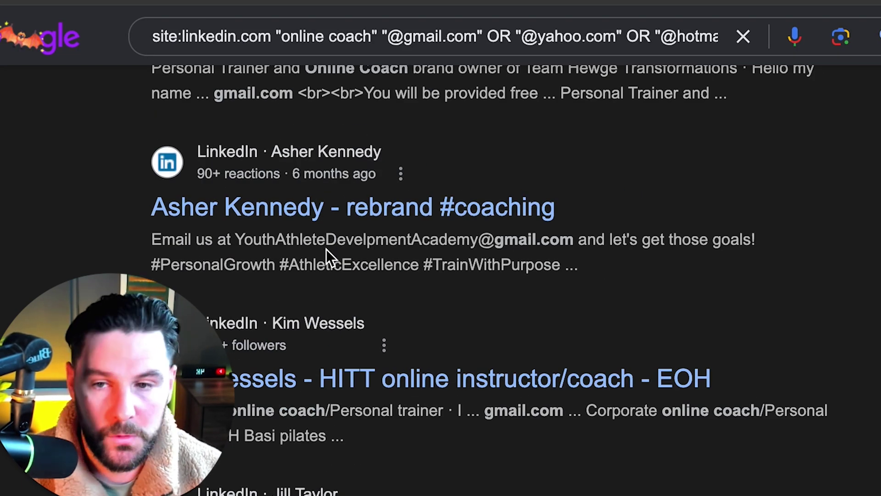
scroll(326, 248, down, 20)
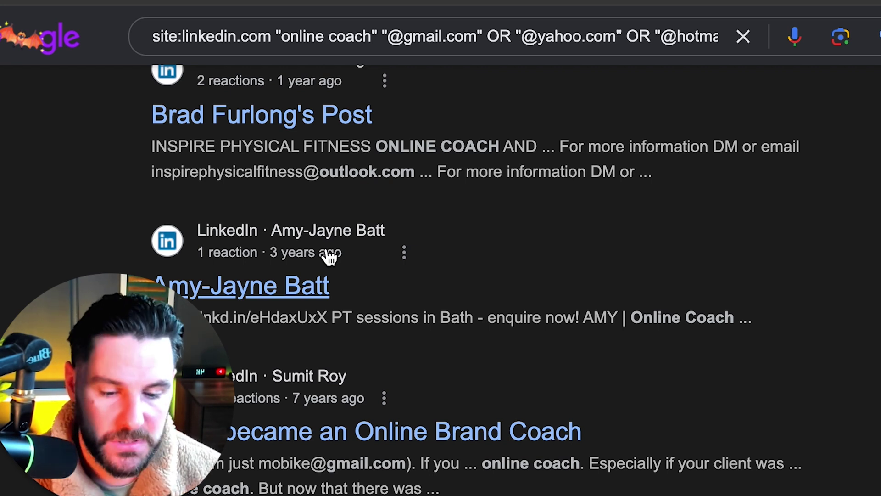
scroll(690, 265, down, 20)
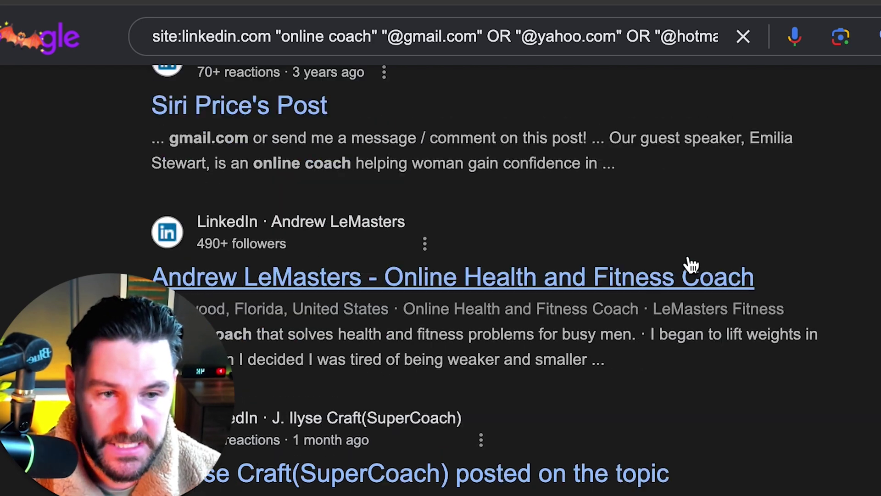
scroll(691, 265, up, 20)
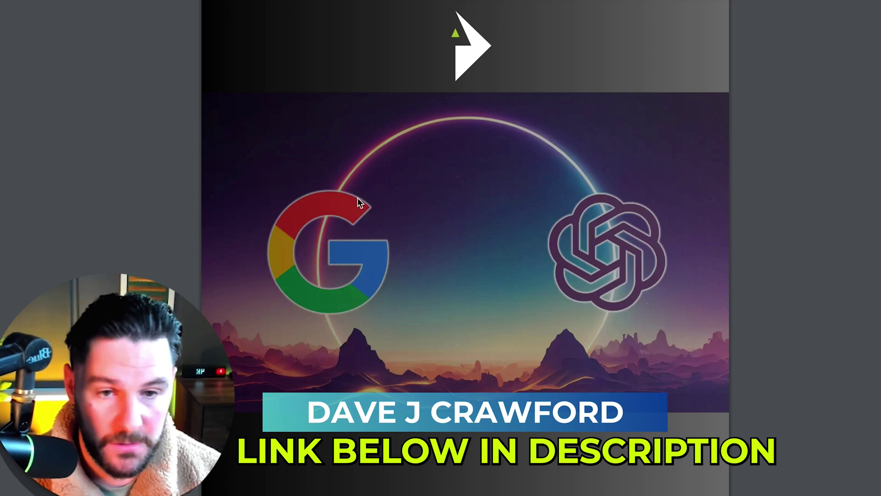
Go from the free-leads guide's cover to its Steps page and read the instructions for searching, formatting and exporting leads
scroll(364, 204, down, 5)
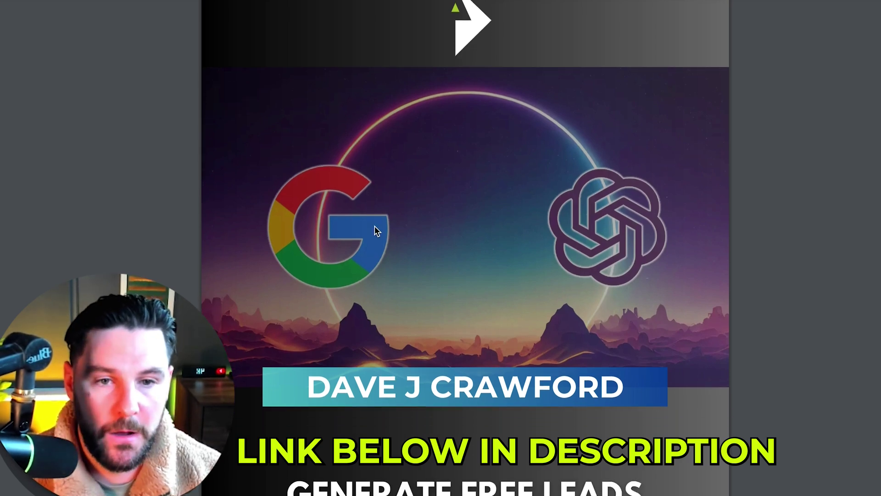
scroll(387, 231, down, 10)
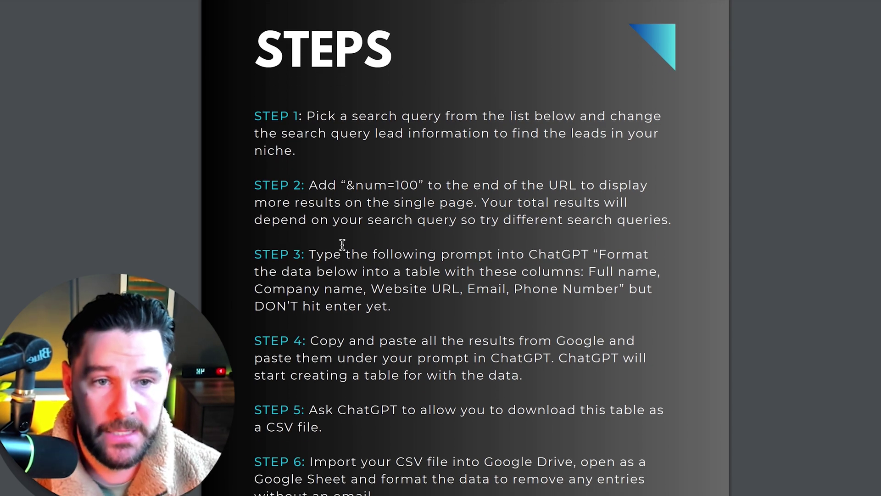
scroll(352, 248, down, 8)
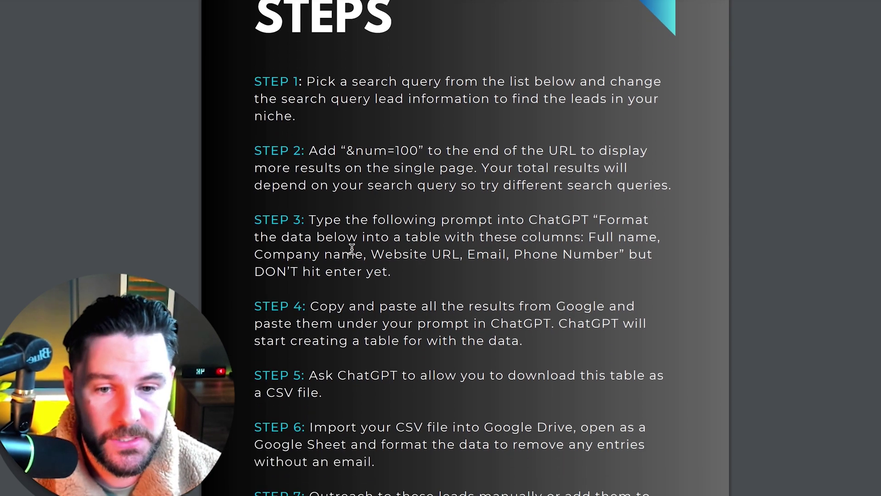